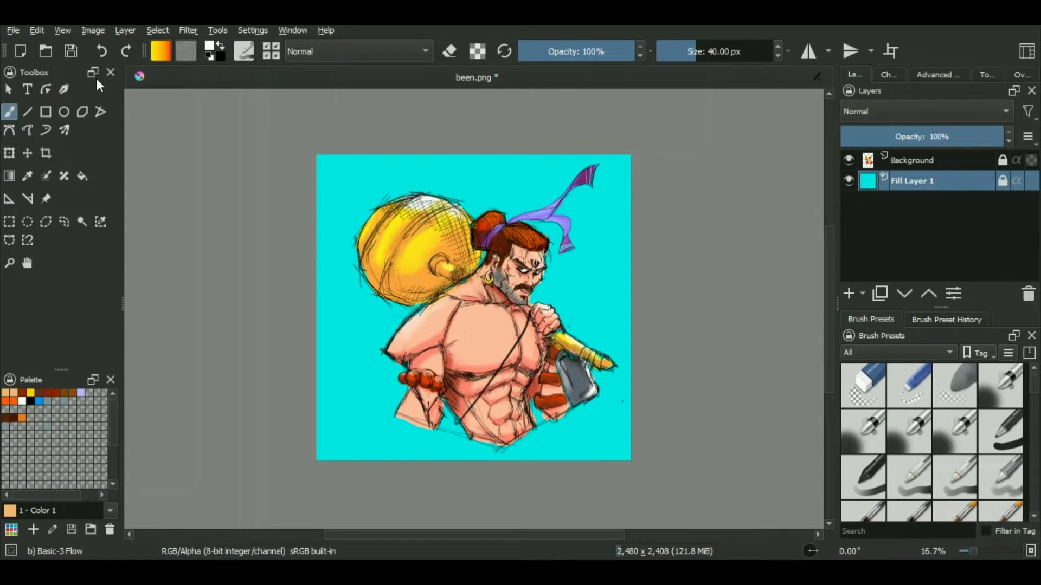
# Step: Import IMG_20210505_125315.jpg as a paint layer and enlarge it to cover the upper-left part of the canvas
pyautogui.click(122, 33)
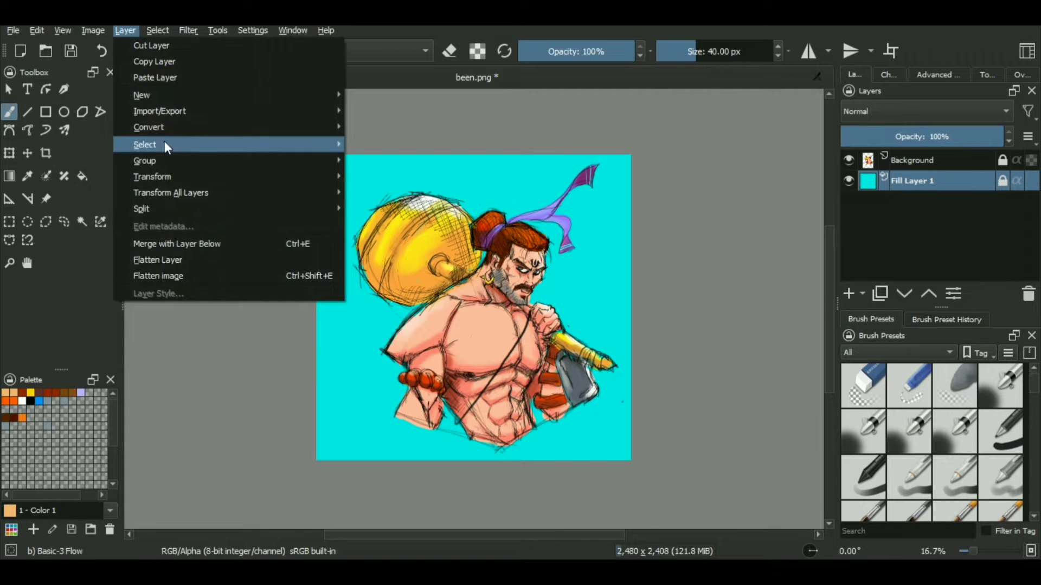
pyautogui.moveTo(161, 110)
pyautogui.moveTo(412, 172)
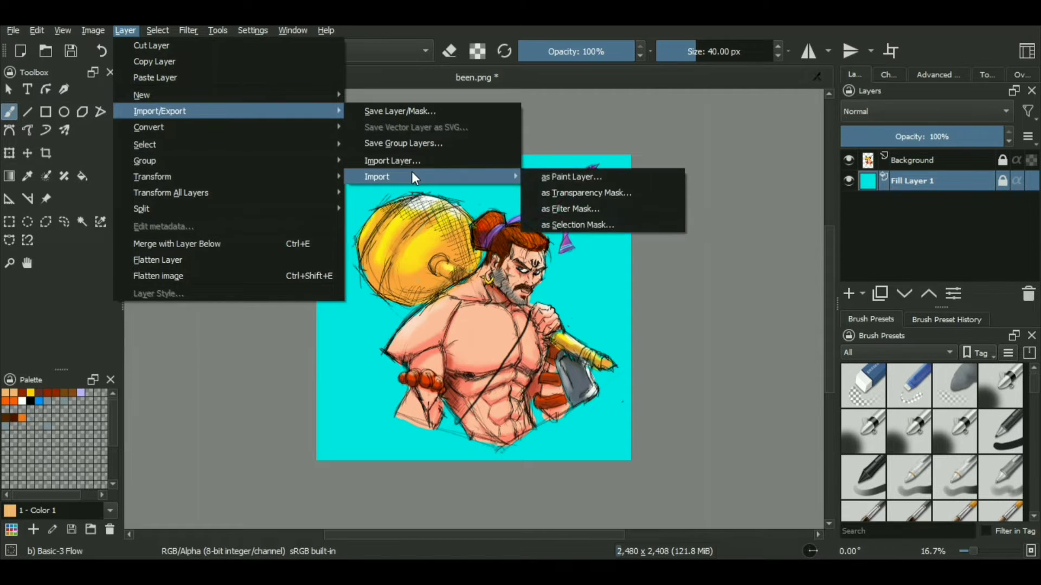
pyautogui.click(539, 179)
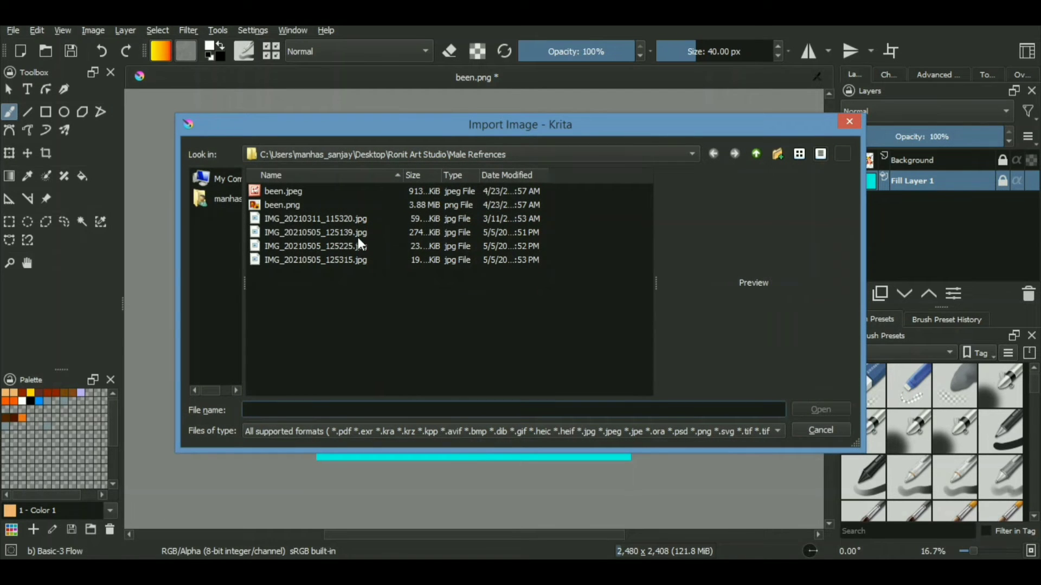
pyautogui.click(355, 259)
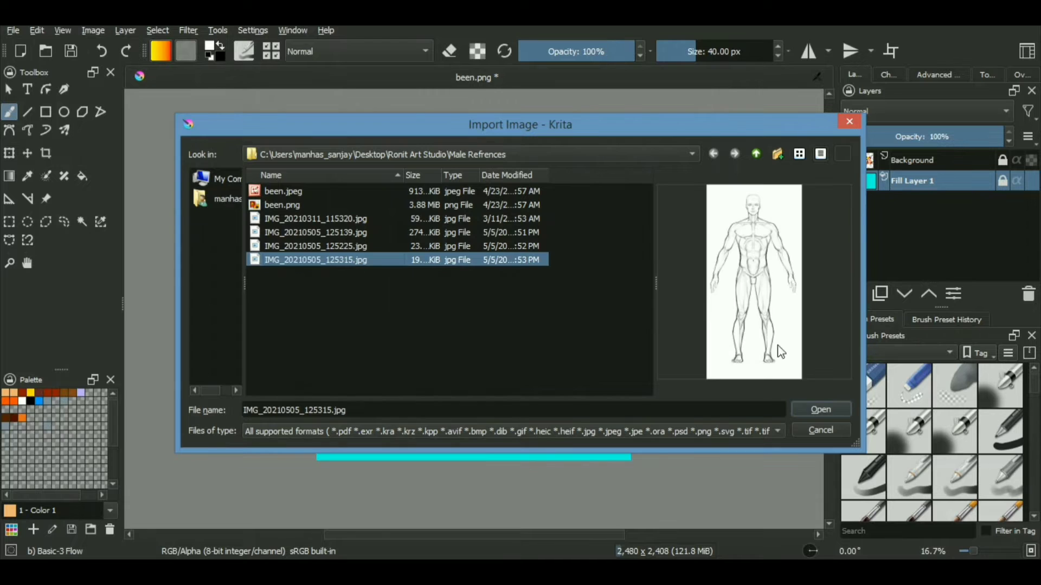
pyautogui.click(807, 408)
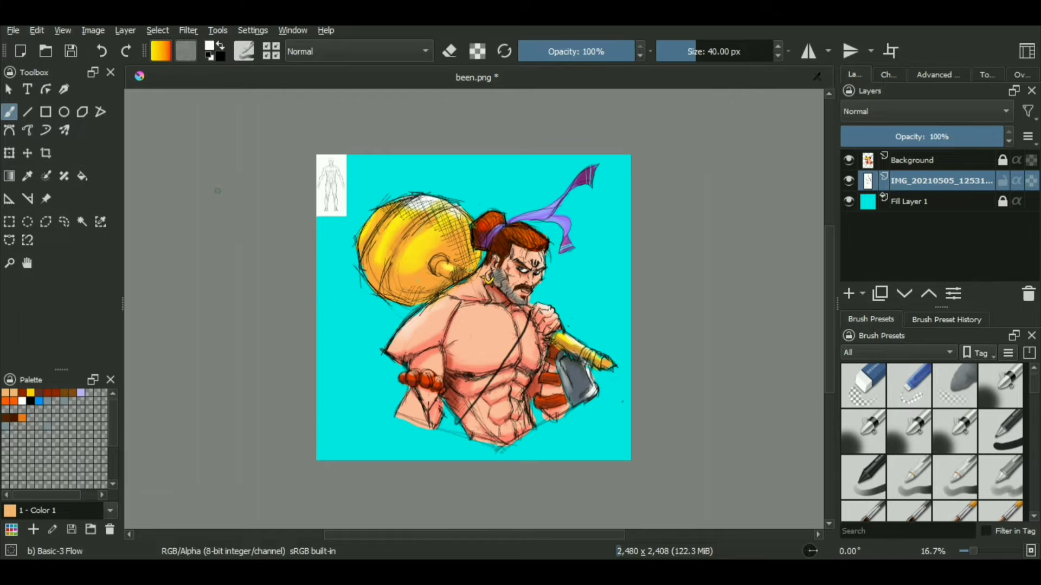
pyautogui.click(9, 153)
pyautogui.moveTo(346, 216)
pyautogui.mouseDown()
pyautogui.moveTo(441, 353)
pyautogui.moveTo(442, 376)
pyautogui.mouseUp()
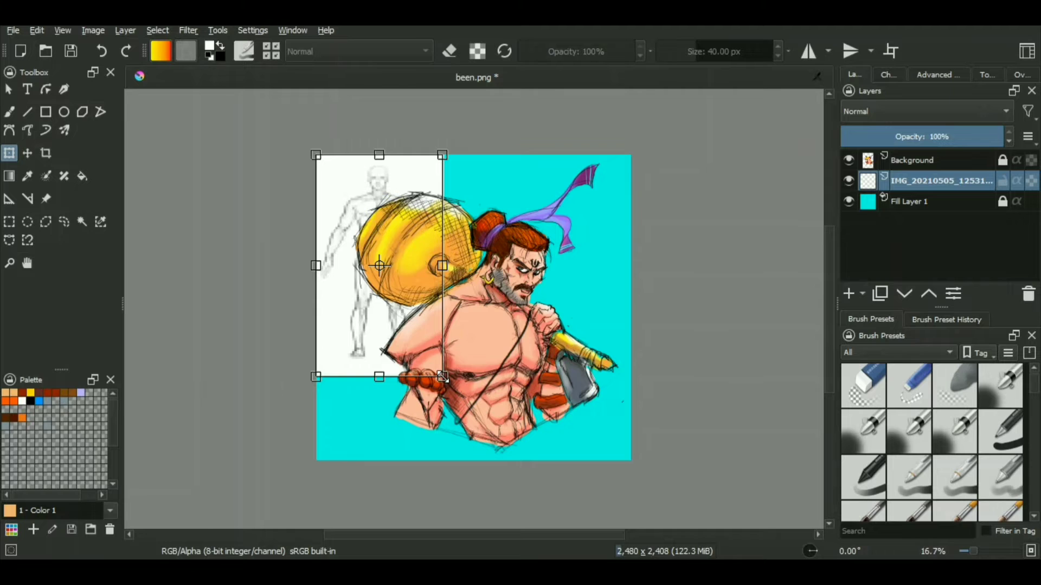
# Step: Raise the imported image layer above the Background layer and lower its opacity to 48%
pyautogui.click(928, 296)
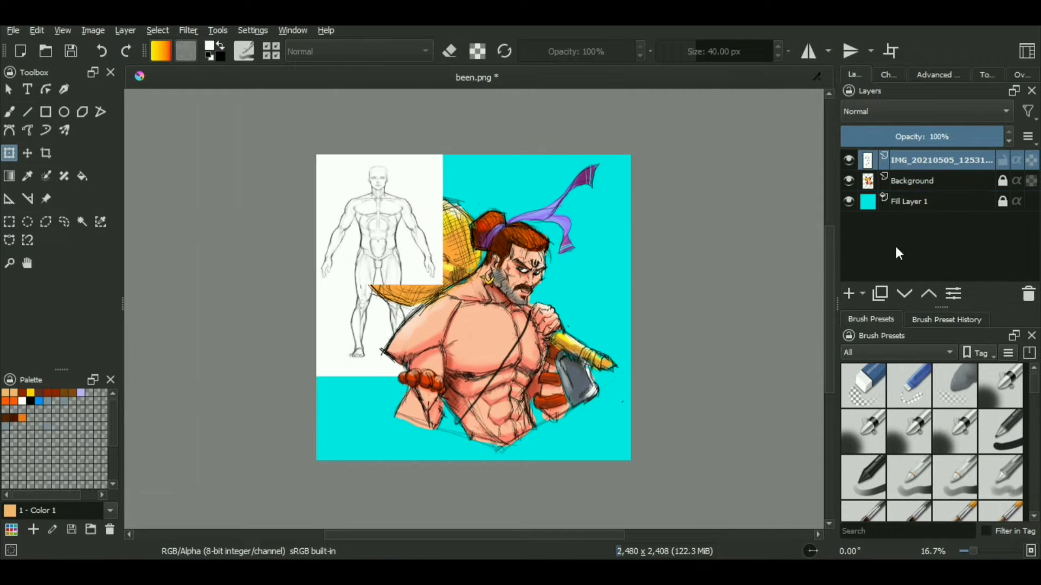
pyautogui.click(918, 136)
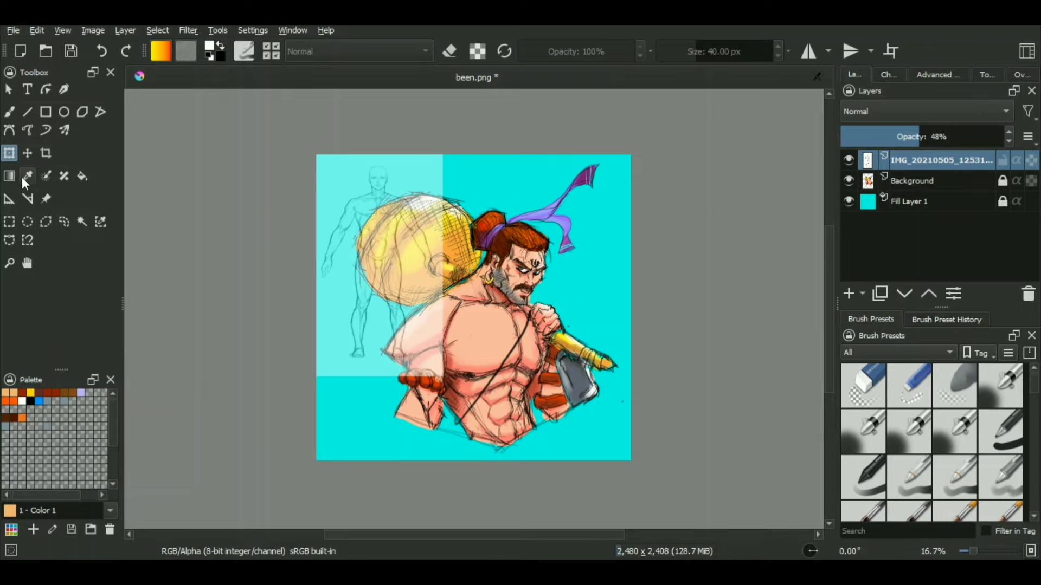
# Step: Move the imported image to the canvas's right edge, then delete its layer and return to the freehand brush
pyautogui.click(27, 153)
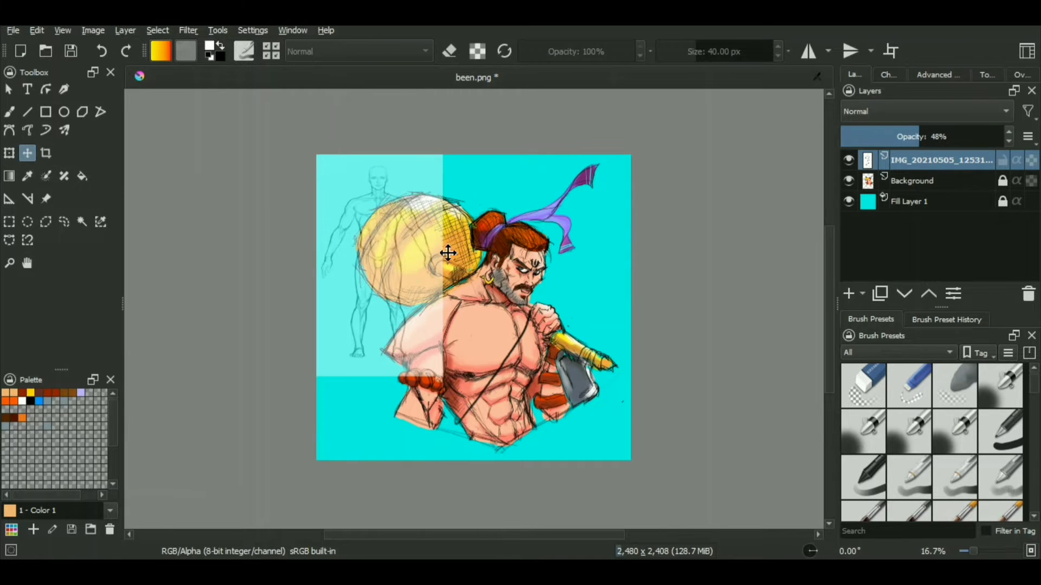
pyautogui.moveTo(422, 315); pyautogui.dragTo(651, 259)
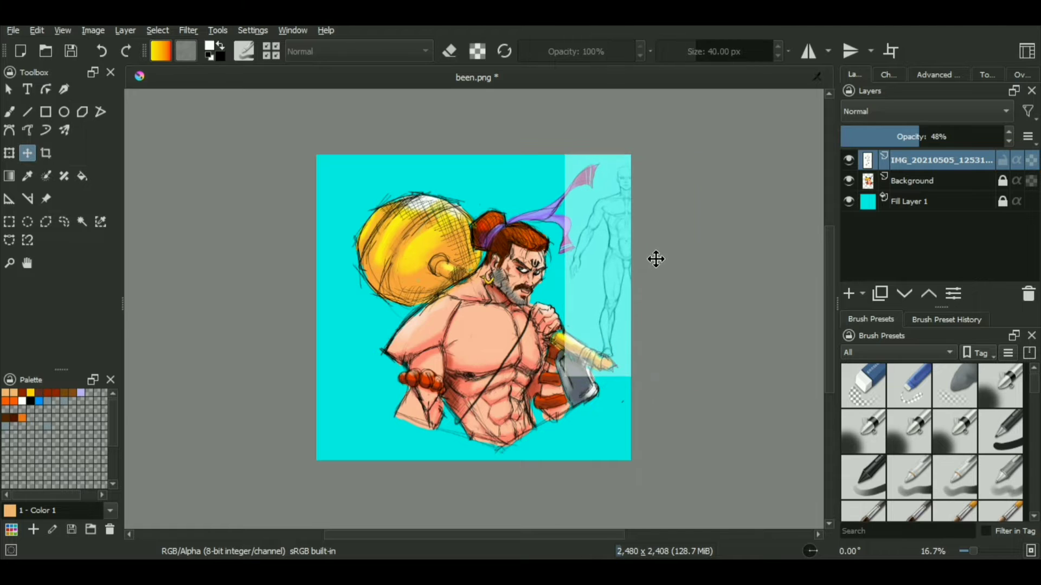
pyautogui.hotkey('shift', 'Delete')
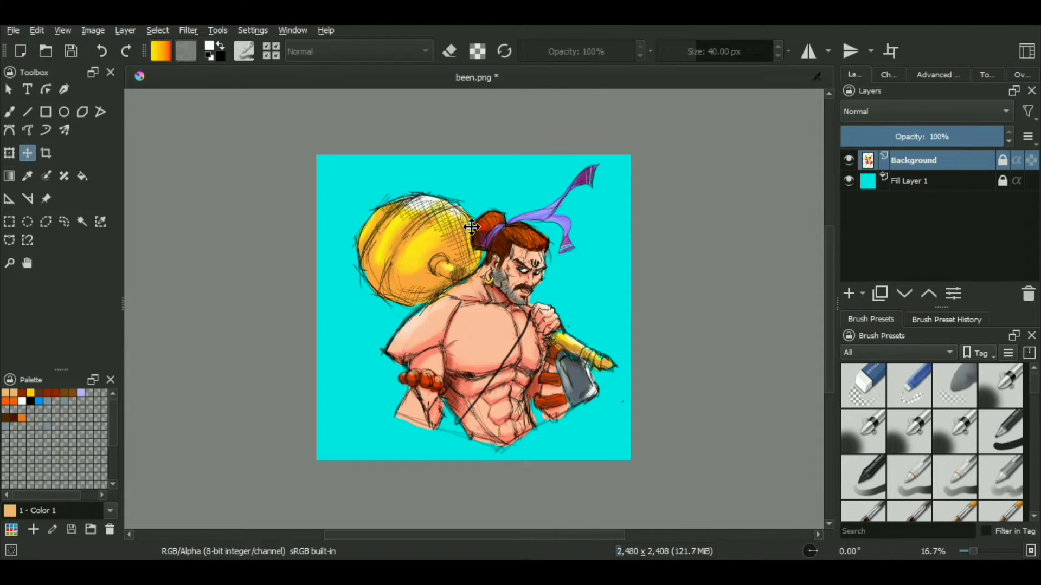
pyautogui.click(9, 112)
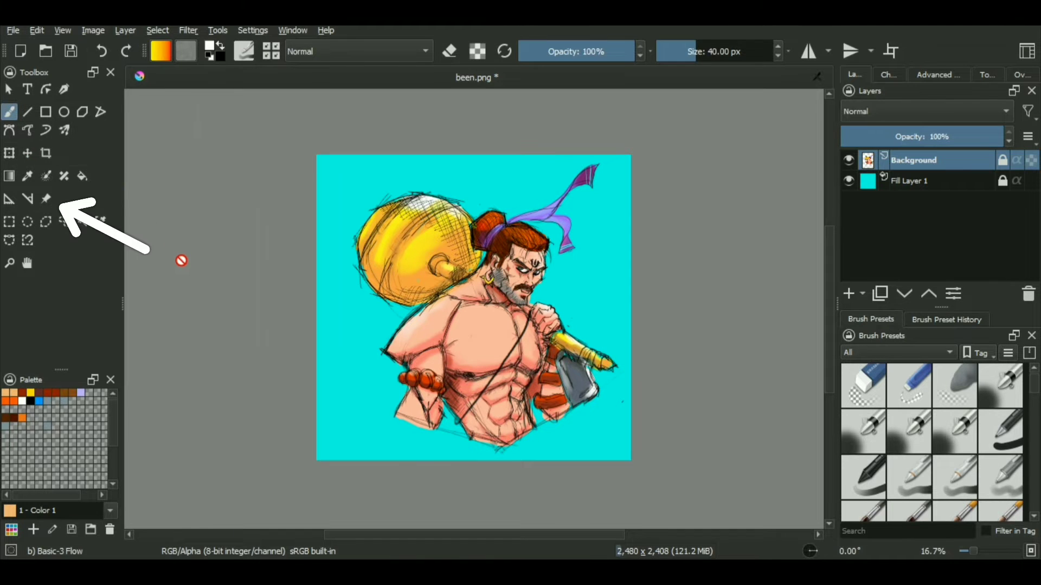
# Step: Add IMG_20210311_115320.jpg as a reference image using the Reference Images tool
pyautogui.click(48, 201)
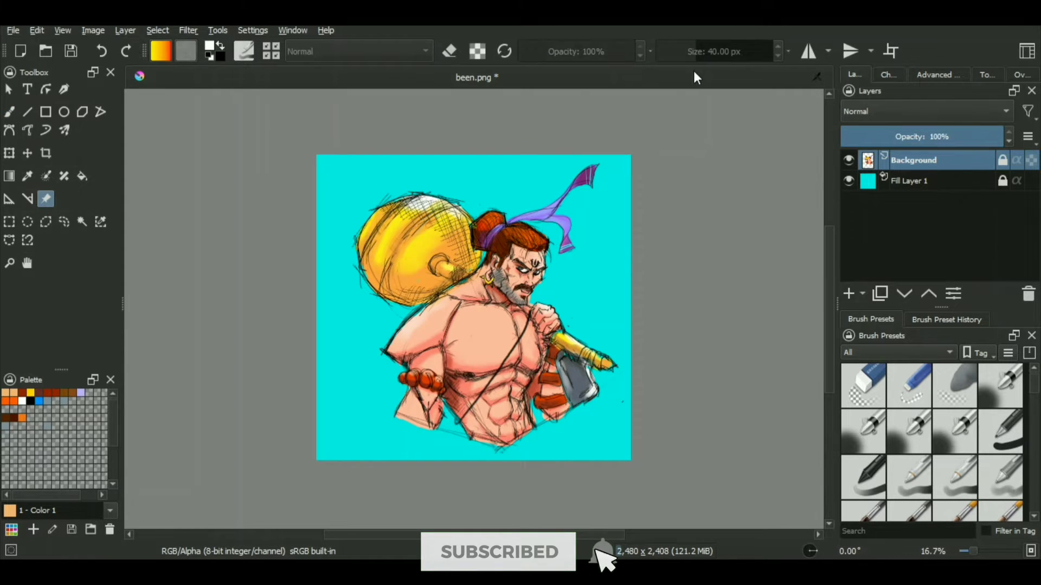
pyautogui.click(988, 76)
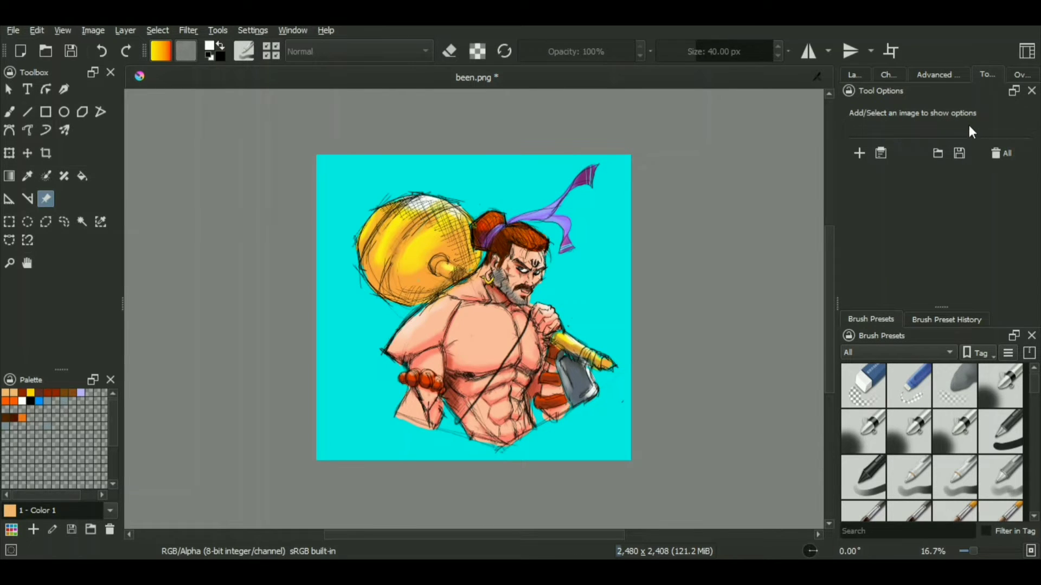
pyautogui.click(859, 155)
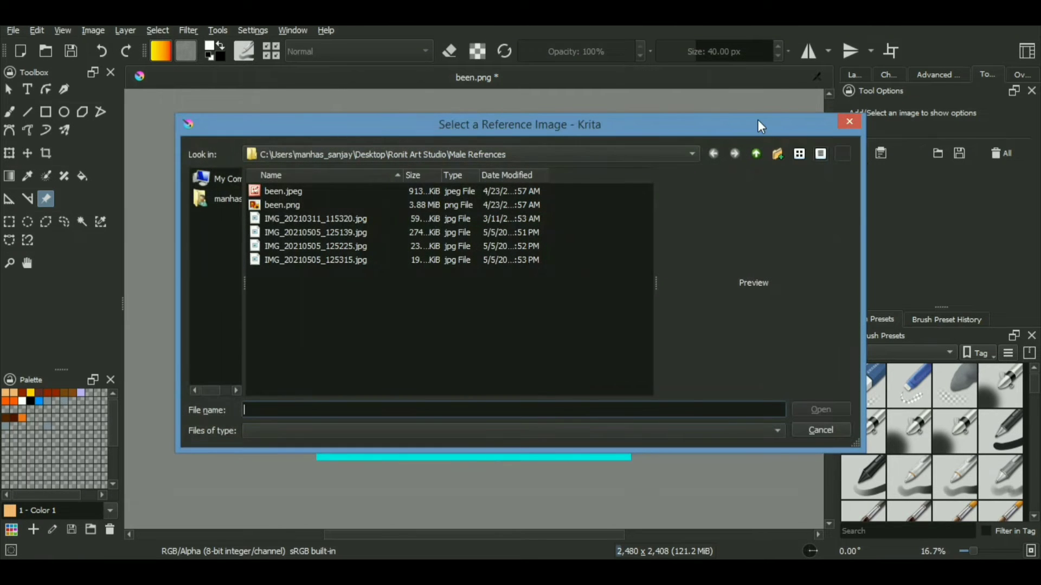
pyautogui.click(355, 223)
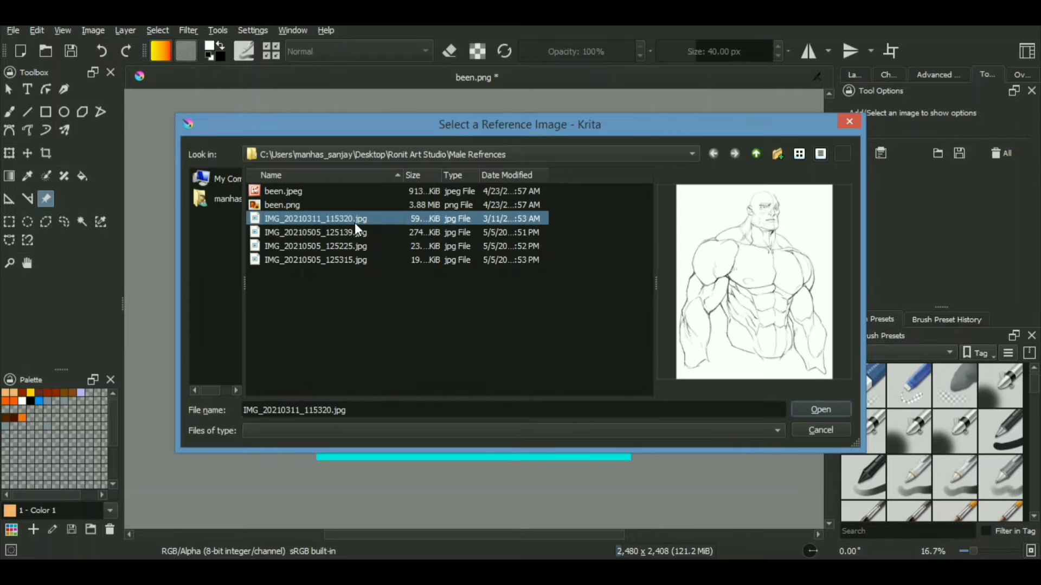
pyautogui.click(816, 409)
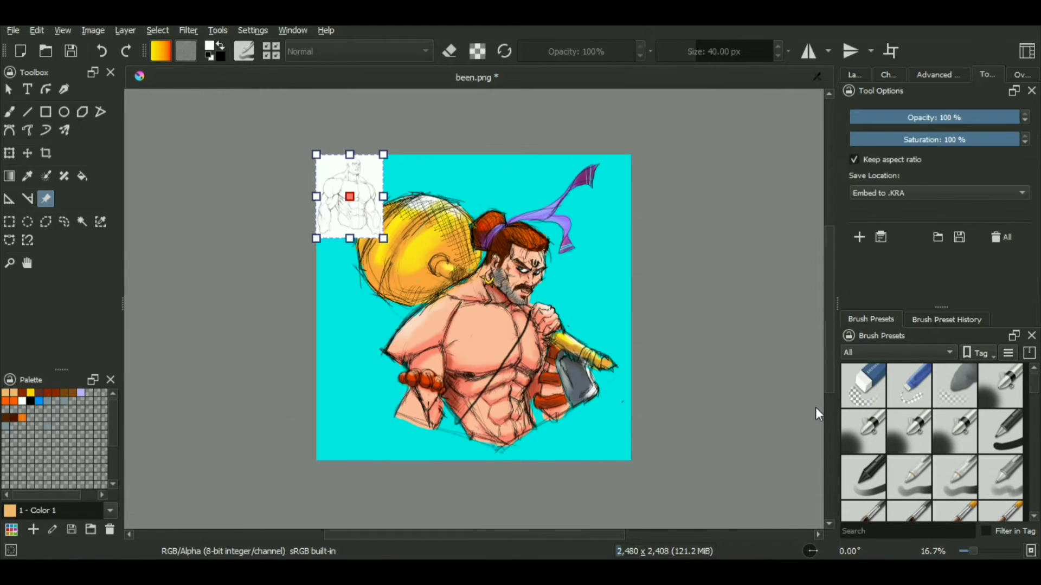
# Step: Place the muscular torso reference outside the canvas's left edge, enlarged and tilted slightly counterclockwise
pyautogui.moveTo(363, 176); pyautogui.dragTo(209, 164)
pyautogui.moveTo(231, 232); pyautogui.dragTo(291, 305)
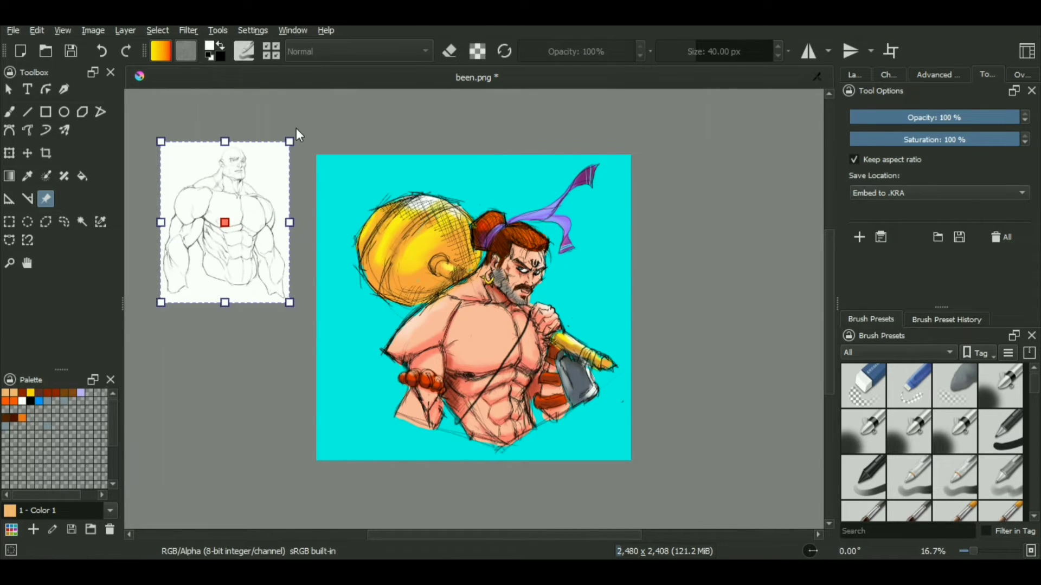
pyautogui.moveTo(289, 137); pyautogui.dragTo(271, 128)
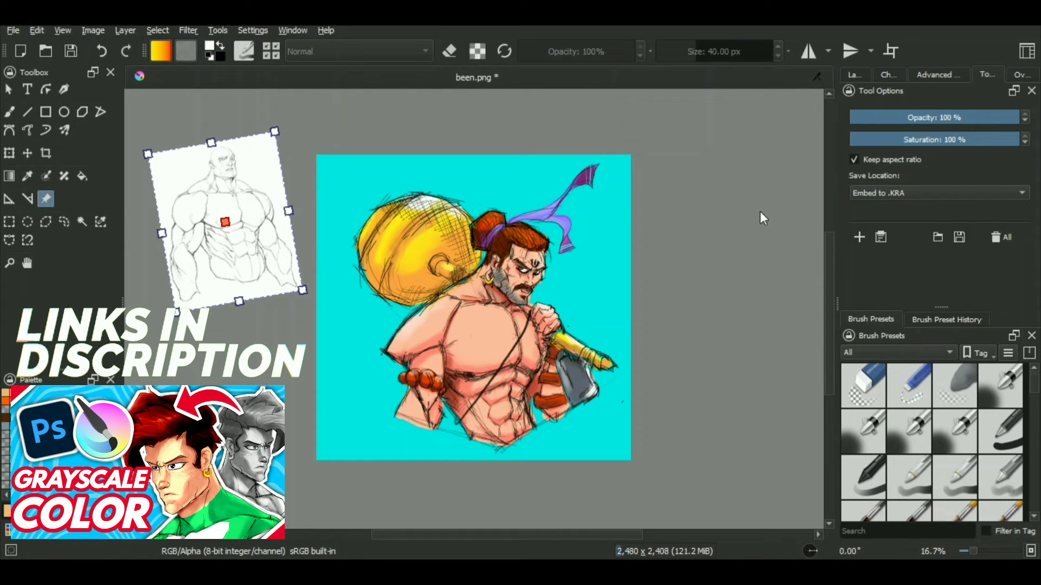
# Step: Lower the torso reference's opacity to 65% and turn off Keep aspect ratio
pyautogui.moveTo(954, 117)
pyautogui.mouseDown()
pyautogui.moveTo(927, 118)
pyautogui.moveTo(960, 119)
pyautogui.moveTo(951, 141)
pyautogui.moveTo(1037, 152)
pyautogui.mouseUp()
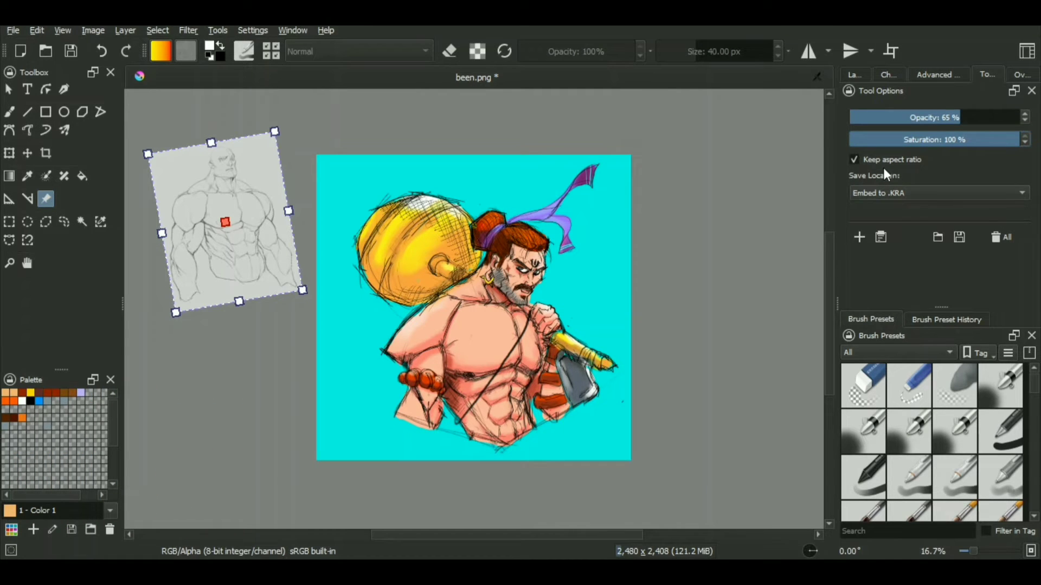
pyautogui.click(854, 159)
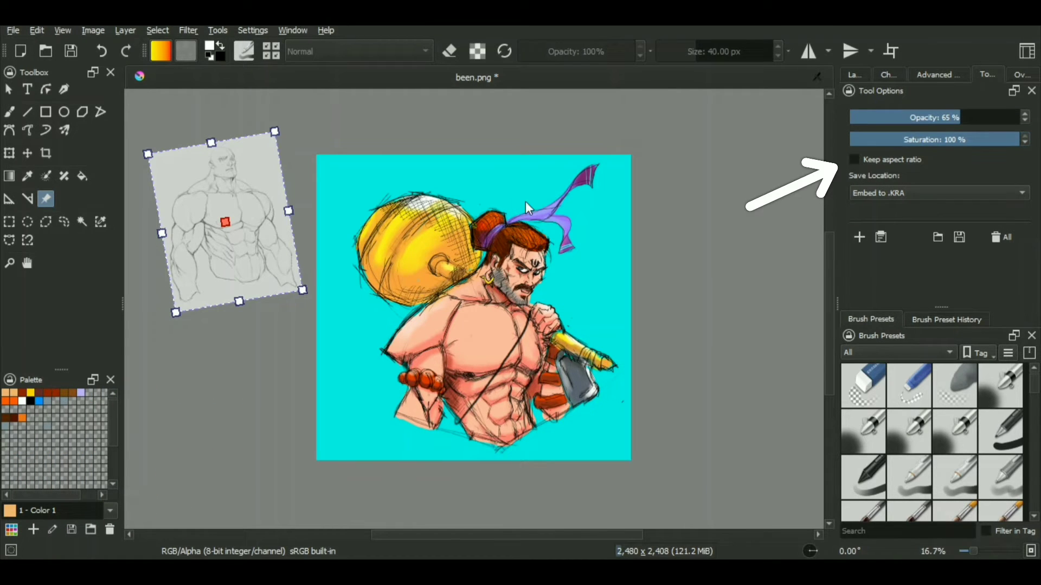
# Step: Enlarge the torso reference slightly with its aspect ratio kept and set its opacity to 100%
pyautogui.moveTo(301, 290)
pyautogui.mouseDown()
pyautogui.moveTo(252, 274)
pyautogui.moveTo(344, 304)
pyautogui.moveTo(319, 163)
pyautogui.moveTo(295, 362)
pyautogui.moveTo(344, 440)
pyautogui.moveTo(349, 175)
pyautogui.moveTo(284, 244)
pyautogui.moveTo(302, 291)
pyautogui.mouseUp()
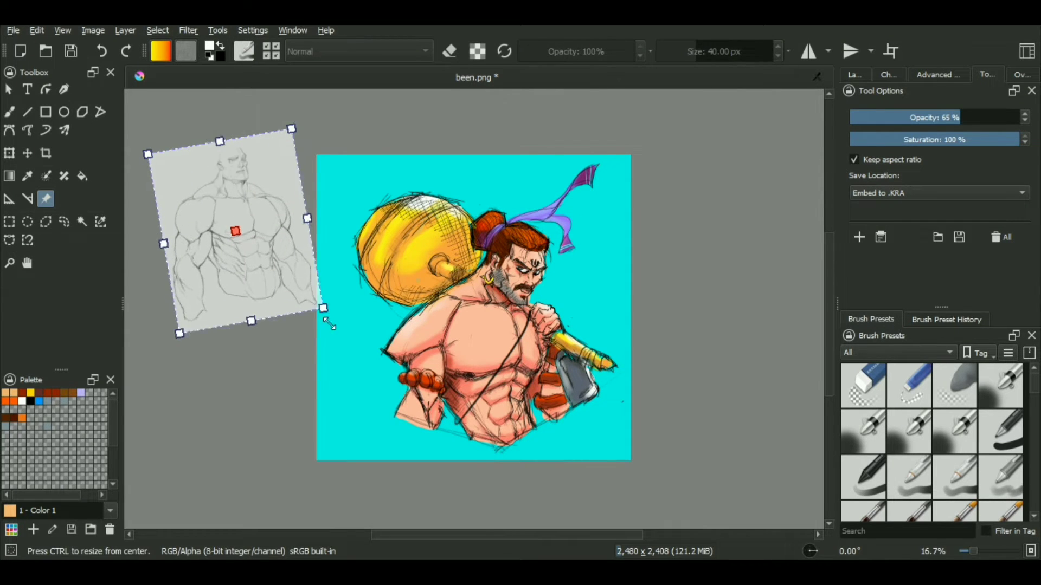
pyautogui.moveTo(965, 116); pyautogui.dragTo(1031, 115)
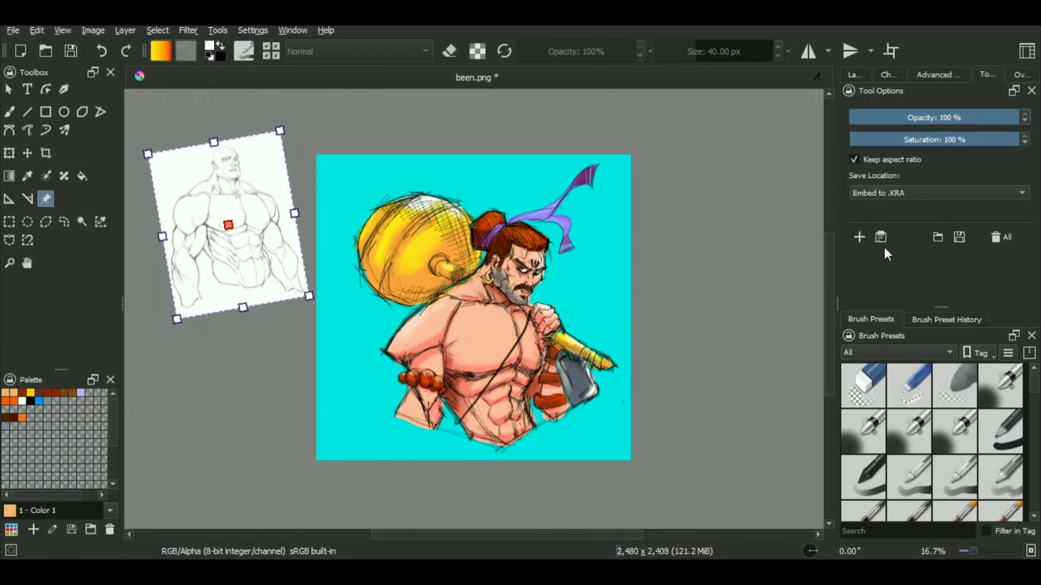
# Step: Add IMG_20210505_125139.jpg as a second reference image
pyautogui.click(859, 241)
pyautogui.click(345, 233)
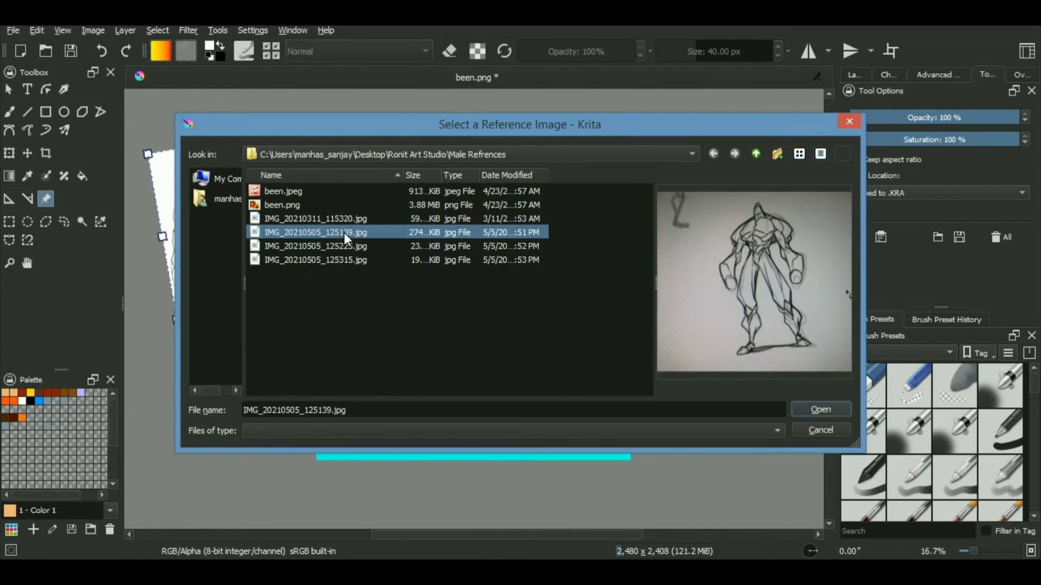
pyautogui.click(821, 410)
# Step: Place the standing figure sketch beside the canvas's upper-right corner, enlarged and tilted slightly
pyautogui.moveTo(387, 192); pyautogui.dragTo(711, 168)
pyautogui.moveTo(733, 205); pyautogui.dragTo(714, 222)
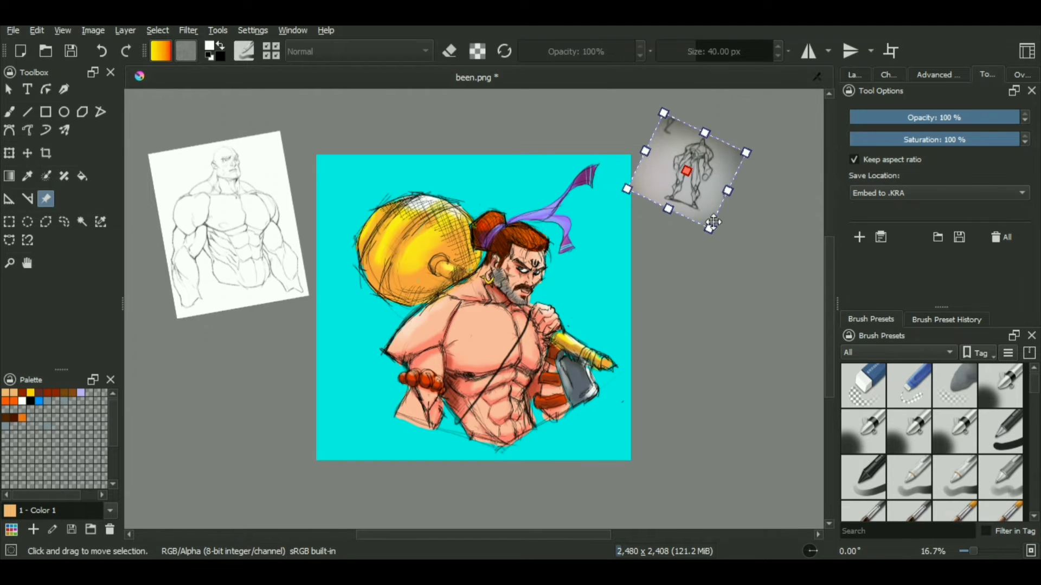
pyautogui.moveTo(746, 152); pyautogui.dragTo(785, 139)
pyautogui.moveTo(745, 183); pyautogui.dragTo(765, 163)
# Step: Add IMG_20210505_125225.jpg as a reference image and place it enlarged below the torso reference, left of the canvas
pyautogui.click(862, 237)
pyautogui.click(413, 247)
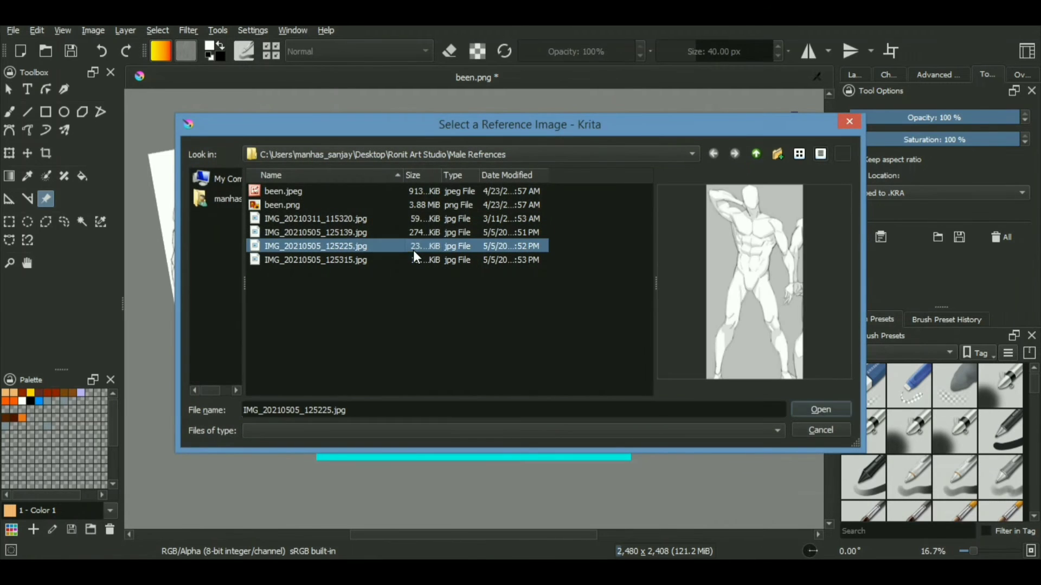
pyautogui.click(827, 407)
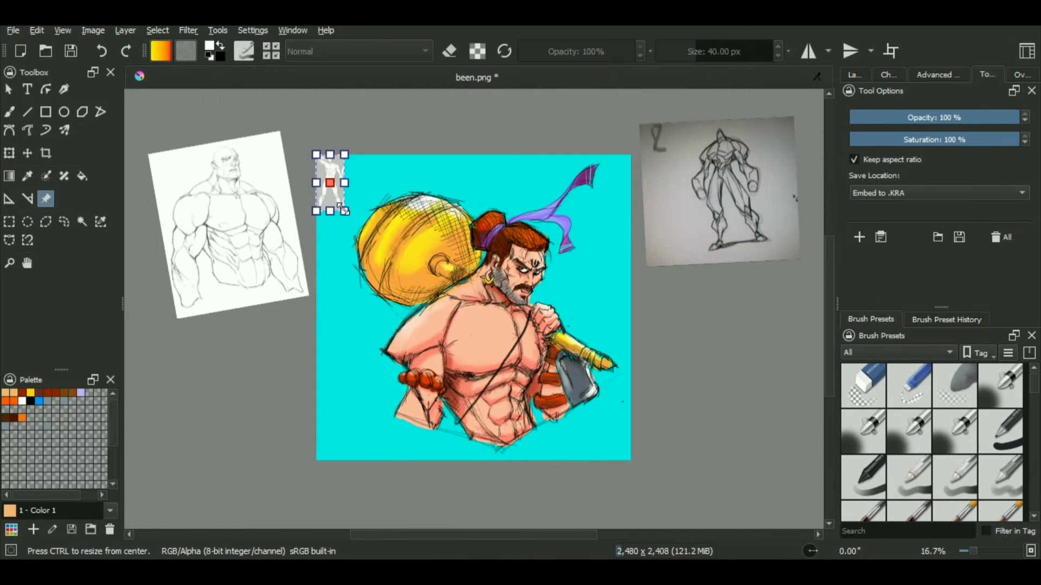
pyautogui.moveTo(349, 213); pyautogui.dragTo(481, 470)
pyautogui.moveTo(436, 404)
pyautogui.mouseDown()
pyautogui.moveTo(318, 535)
pyautogui.moveTo(277, 303)
pyautogui.moveTo(255, 313)
pyautogui.mouseUp()
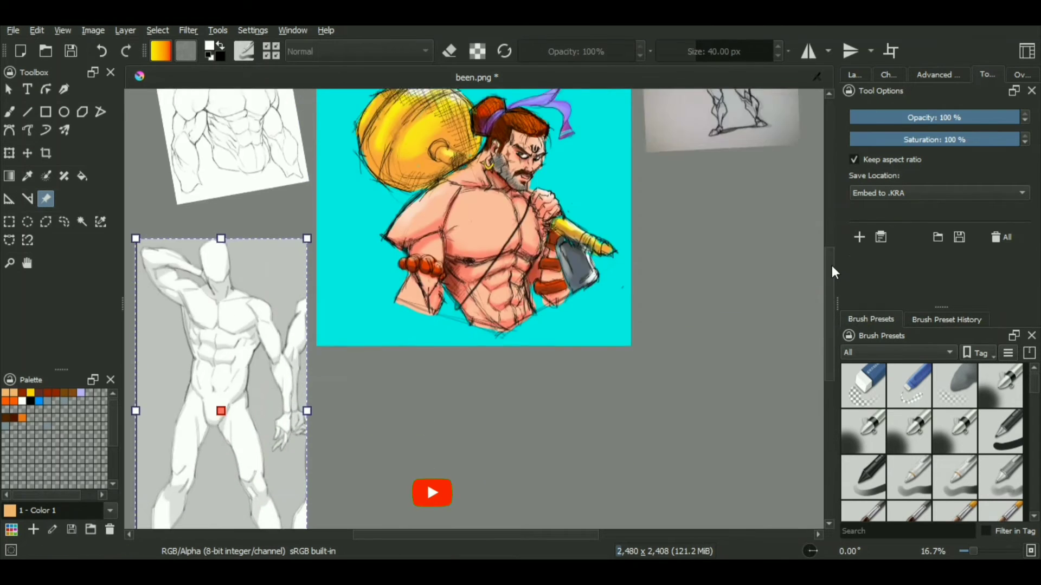
pyautogui.scroll(3, 791, 271)
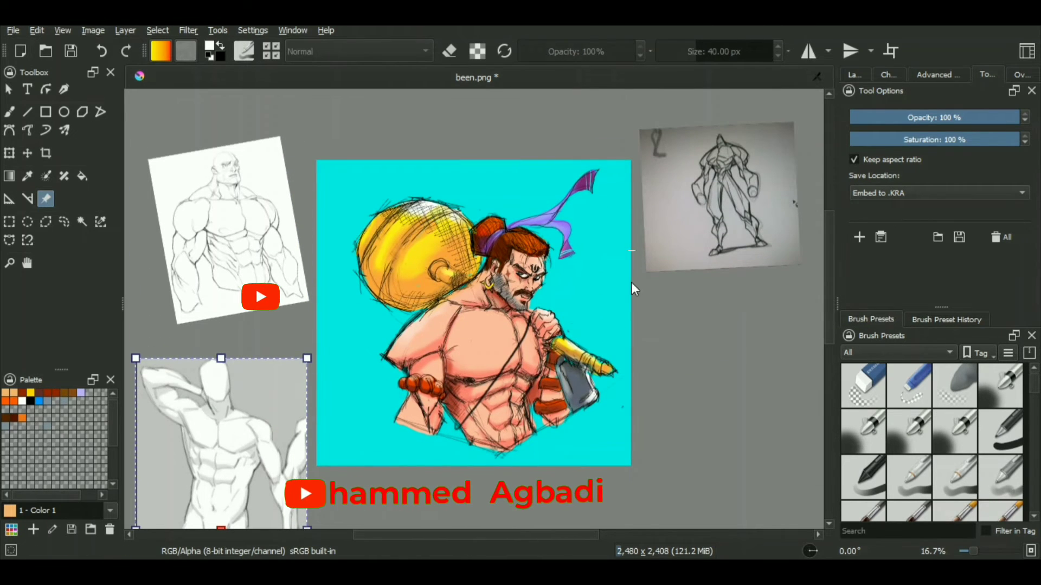
# Step: Add IMG_20210505_125315.jpg as a reference image and place it enlarged right of the canvas, below the figure sketch
pyautogui.click(859, 238)
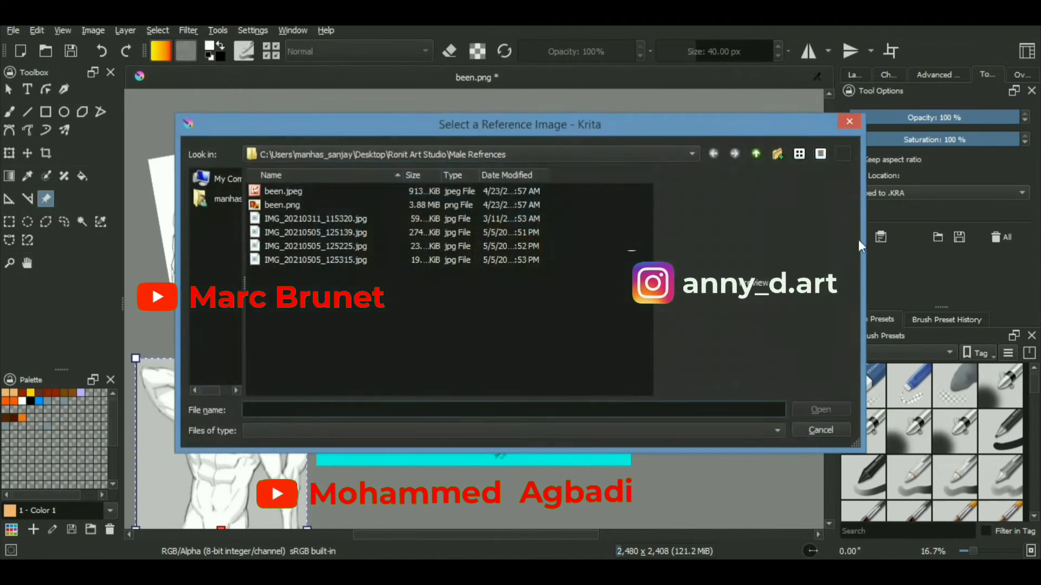
pyautogui.click(318, 259)
pyautogui.click(818, 410)
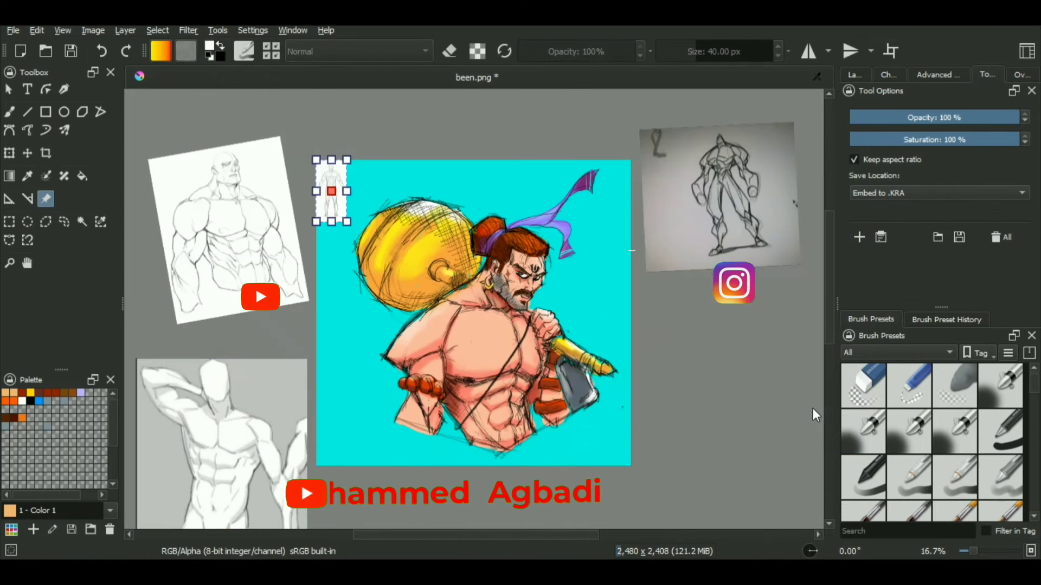
pyautogui.moveTo(350, 222); pyautogui.dragTo(414, 360)
pyautogui.moveTo(372, 304)
pyautogui.mouseDown()
pyautogui.moveTo(457, 362)
pyautogui.moveTo(610, 397)
pyautogui.moveTo(706, 443)
pyautogui.moveTo(700, 431)
pyautogui.mouseUp()
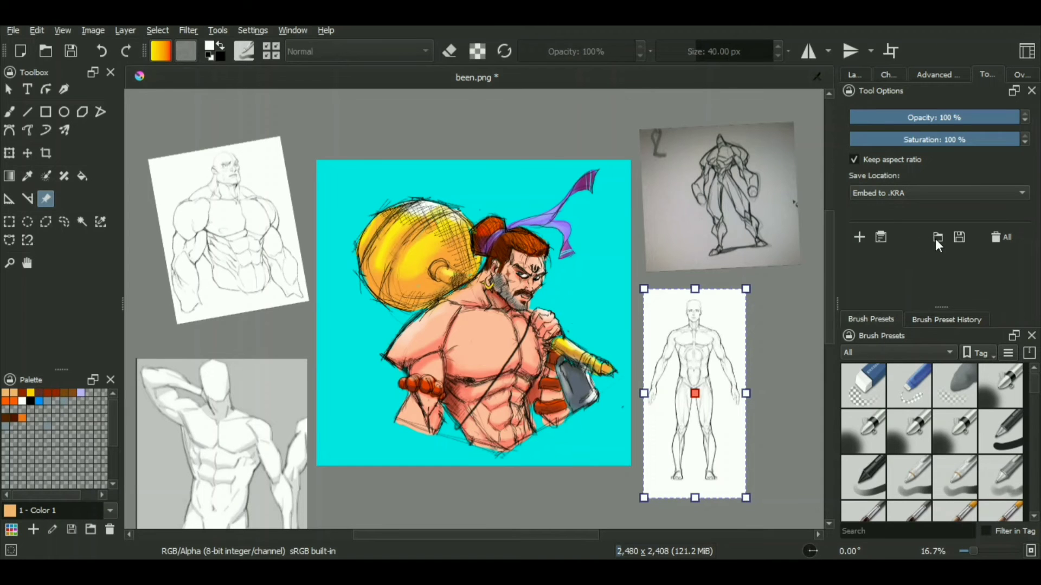
# Step: View the dialog for saving the set of reference images and close it without saving
pyautogui.click(955, 238)
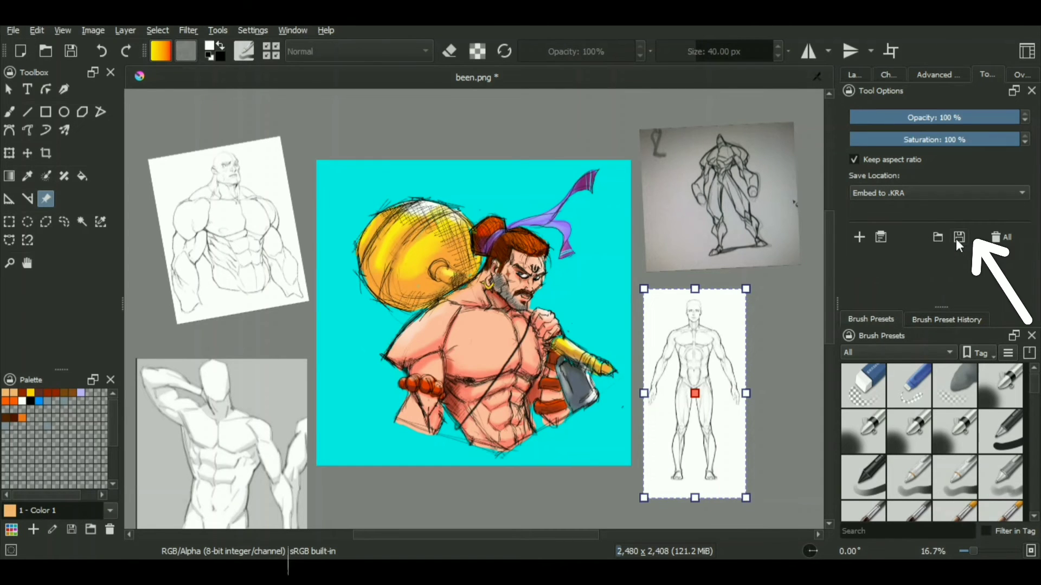
pyautogui.moveTo(604, 131); pyautogui.dragTo(922, 99)
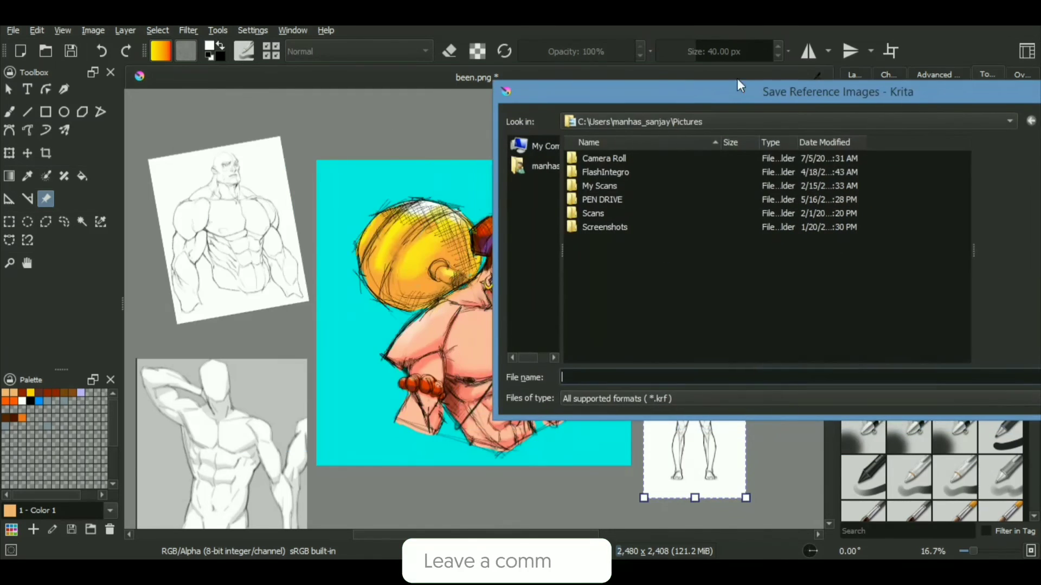
pyautogui.moveTo(800, 98); pyautogui.dragTo(405, 111)
pyautogui.click(773, 102)
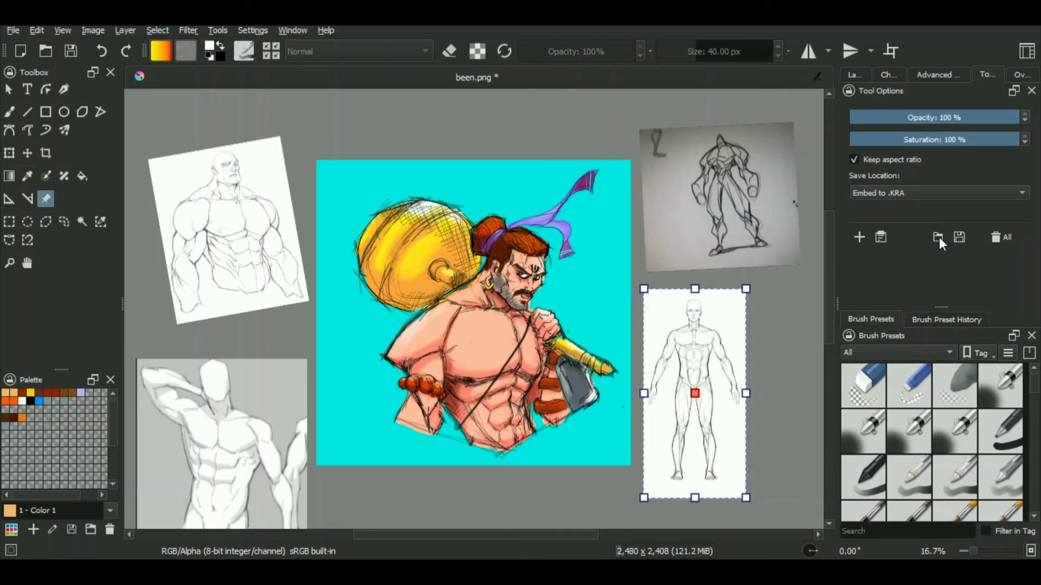
# Step: View the dialog for loading a saved set of reference images and close it without loading one
pyautogui.click(938, 237)
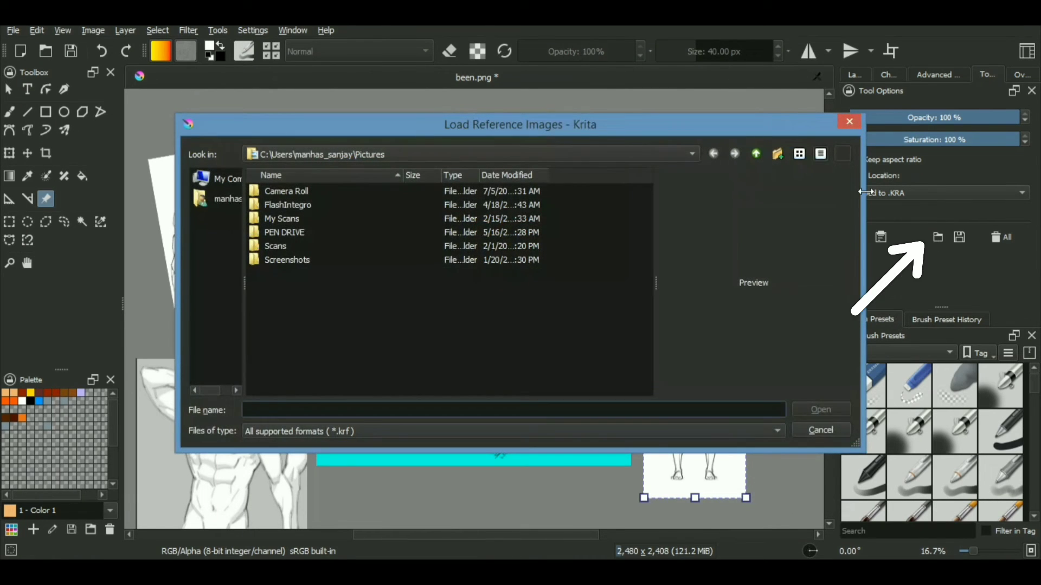
pyautogui.click(850, 126)
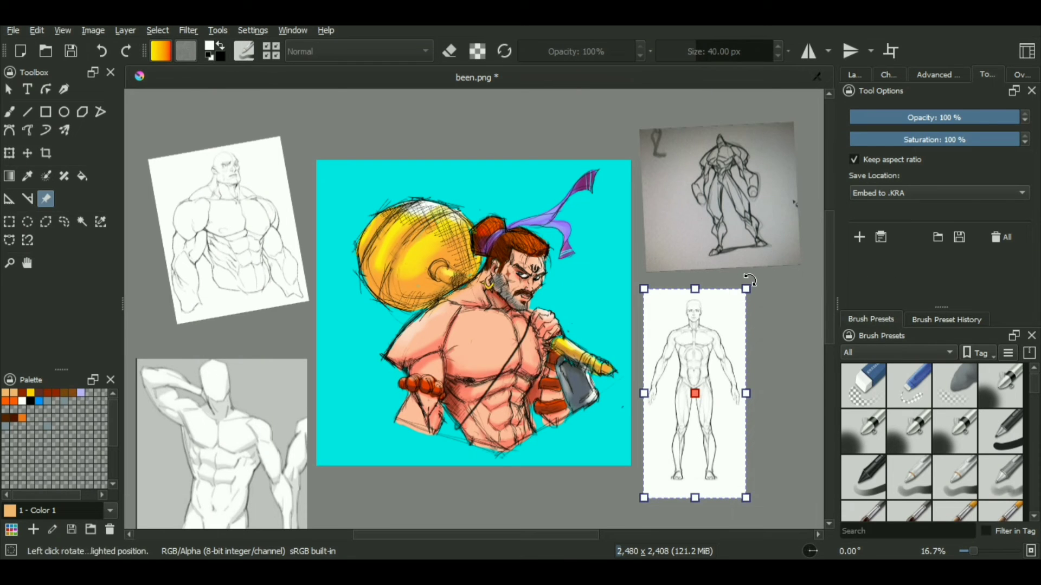
# Step: Tilt the full-body front-view reference slightly clockwise and move it up and farther right of the canvas
pyautogui.moveTo(751, 280); pyautogui.dragTo(765, 287)
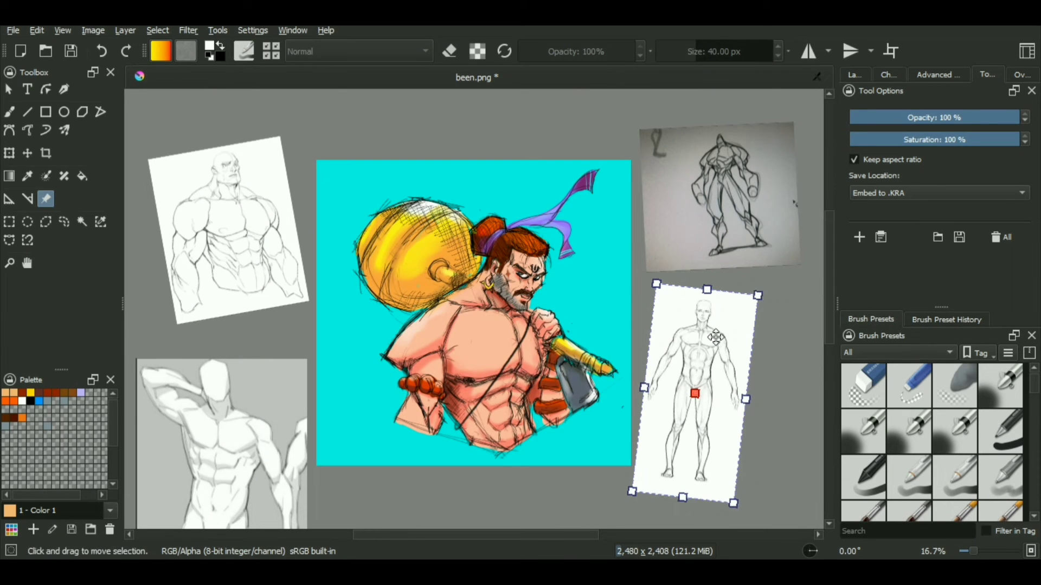
pyautogui.moveTo(724, 331); pyautogui.dragTo(755, 304)
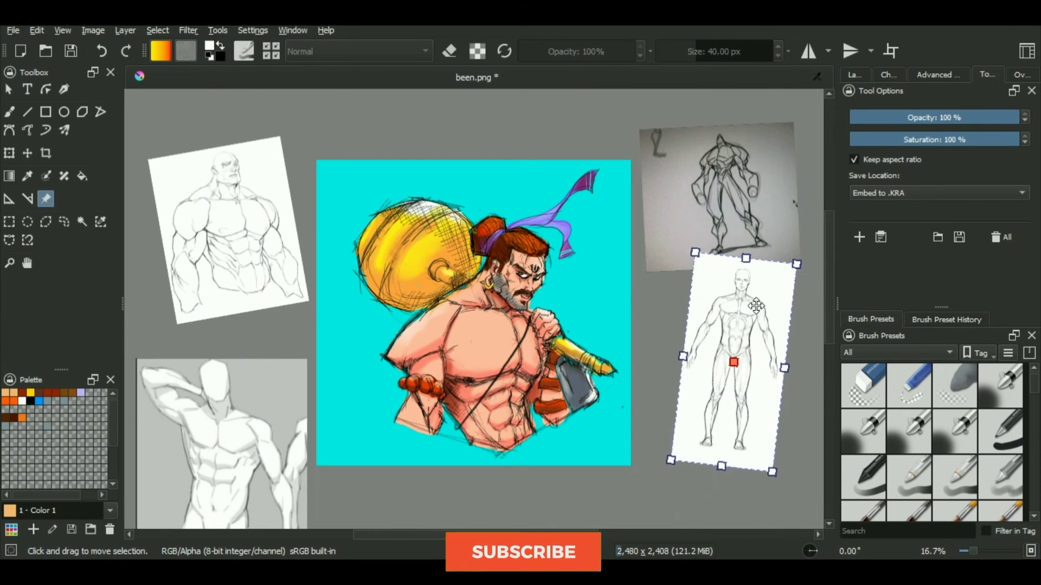
# Step: Delete all reference images around the drawing at once
pyautogui.click(999, 240)
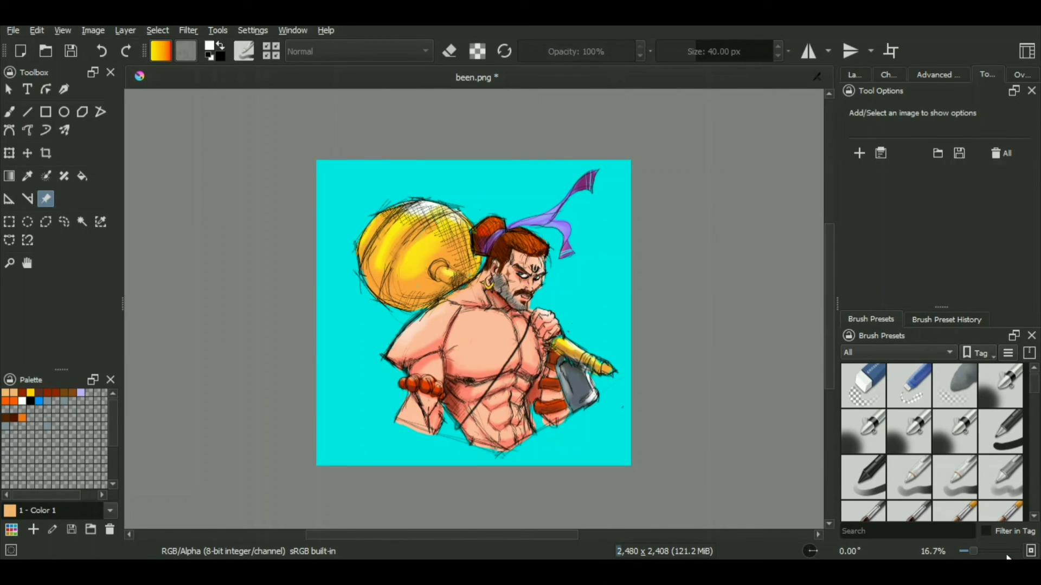
pyautogui.click(977, 552)
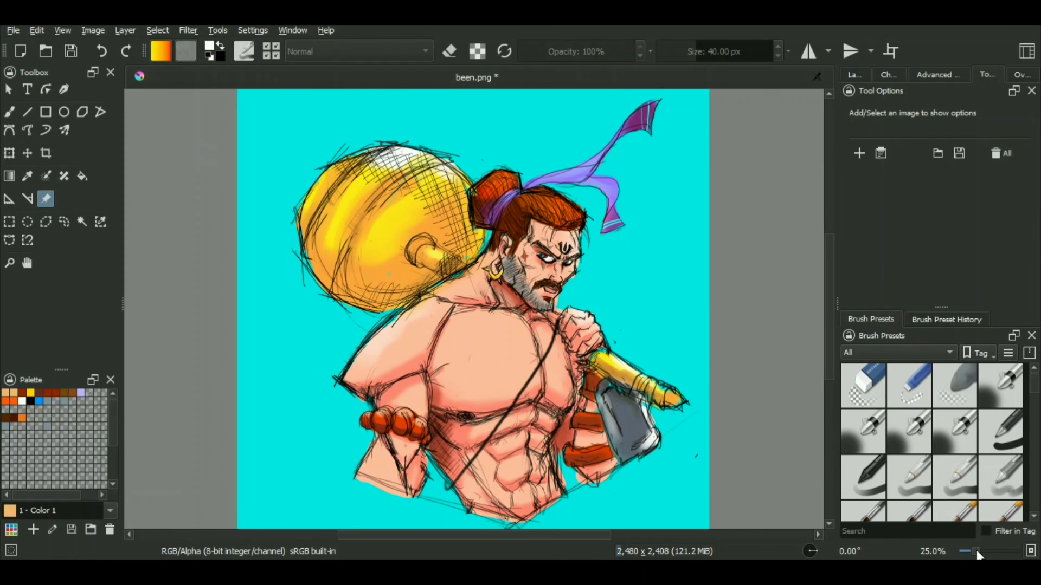